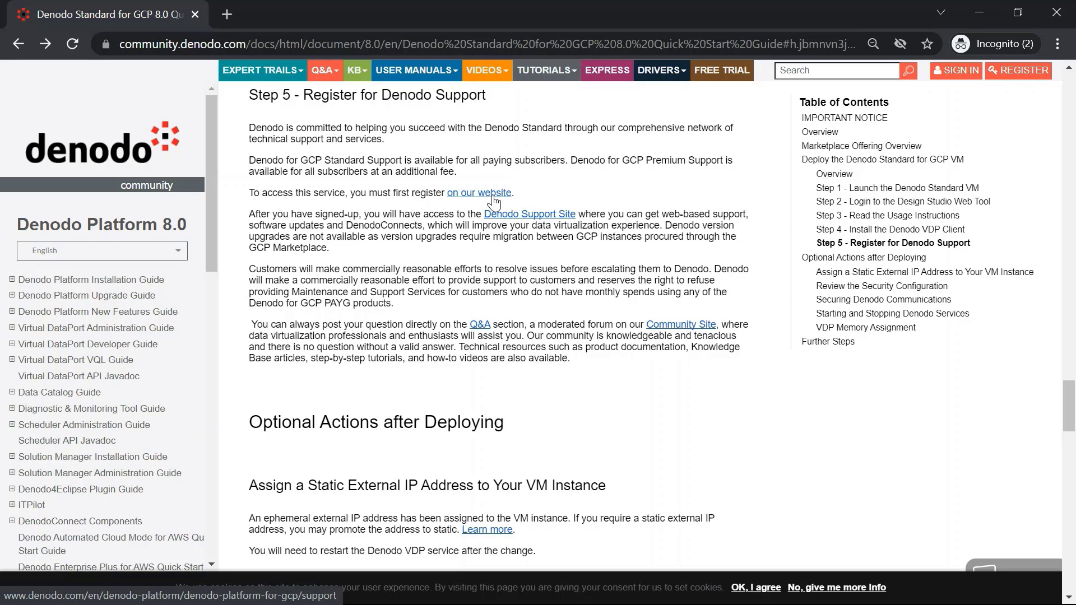
{"action": "left_click", "coordinate": [493, 194]}
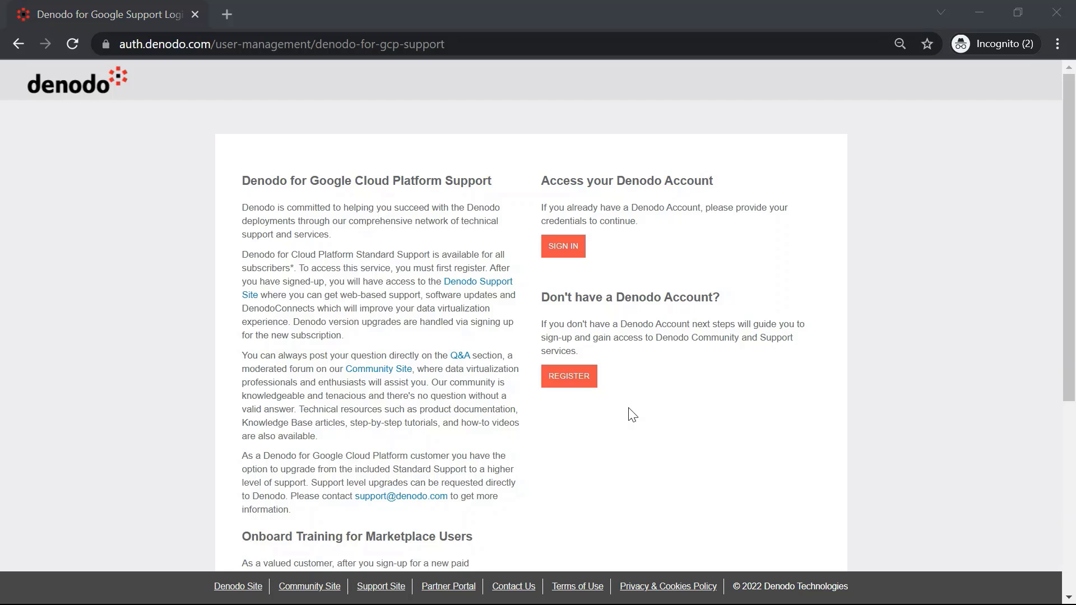
{"action": "scroll", "coordinate": [574, 416], "scroll_direction": "down", "scroll_amount": 5}
{"action": "scroll", "coordinate": [536, 411], "scroll_direction": "up", "scroll_amount": 5}
{"action": "left_click", "coordinate": [565, 388]}
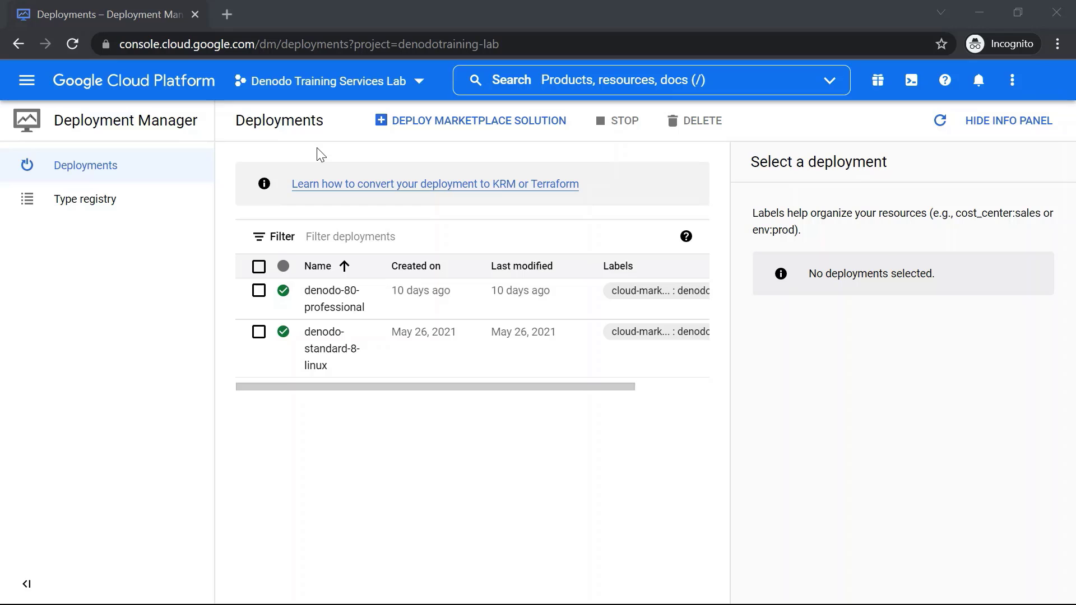
{"action": "left_click", "coordinate": [345, 89]}
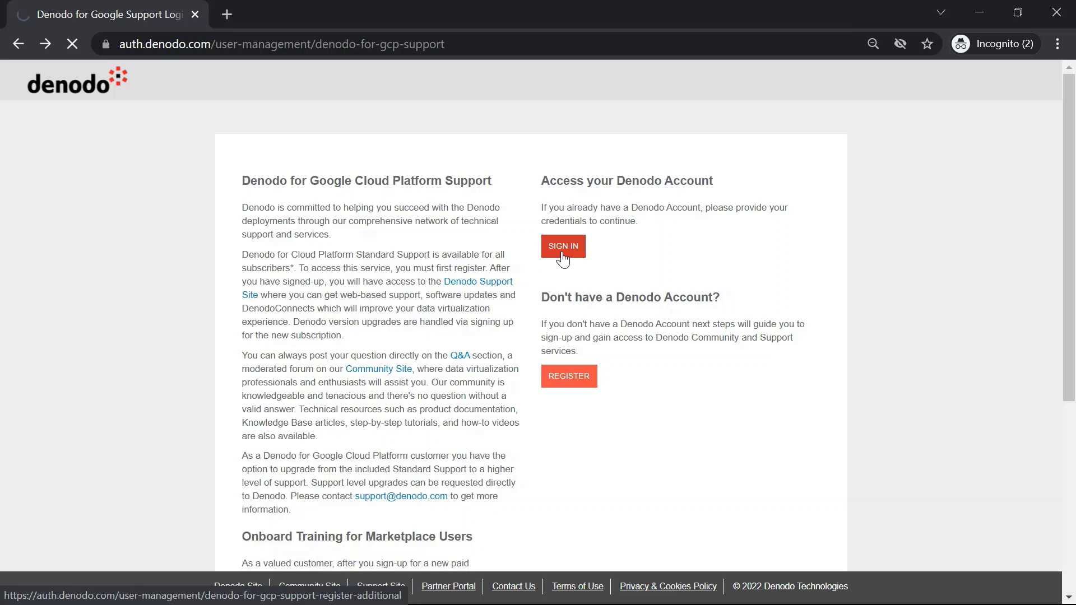
Sign in with the saved account, enter the Google Subscription Id, accept the terms and register for GCP support
{"action": "left_click", "coordinate": [562, 247]}
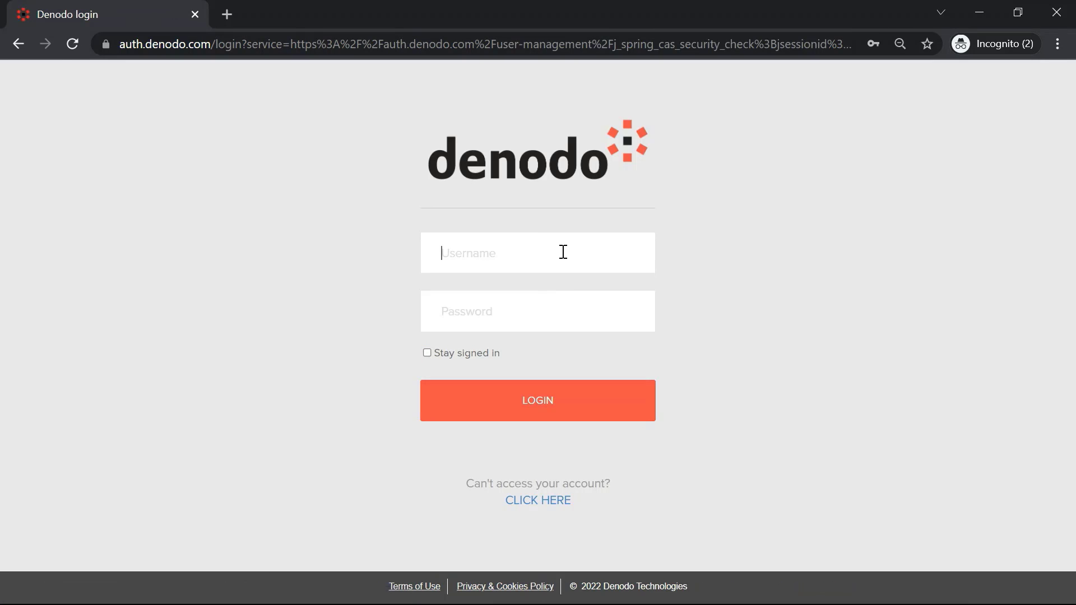
{"action": "left_click", "coordinate": [548, 409]}
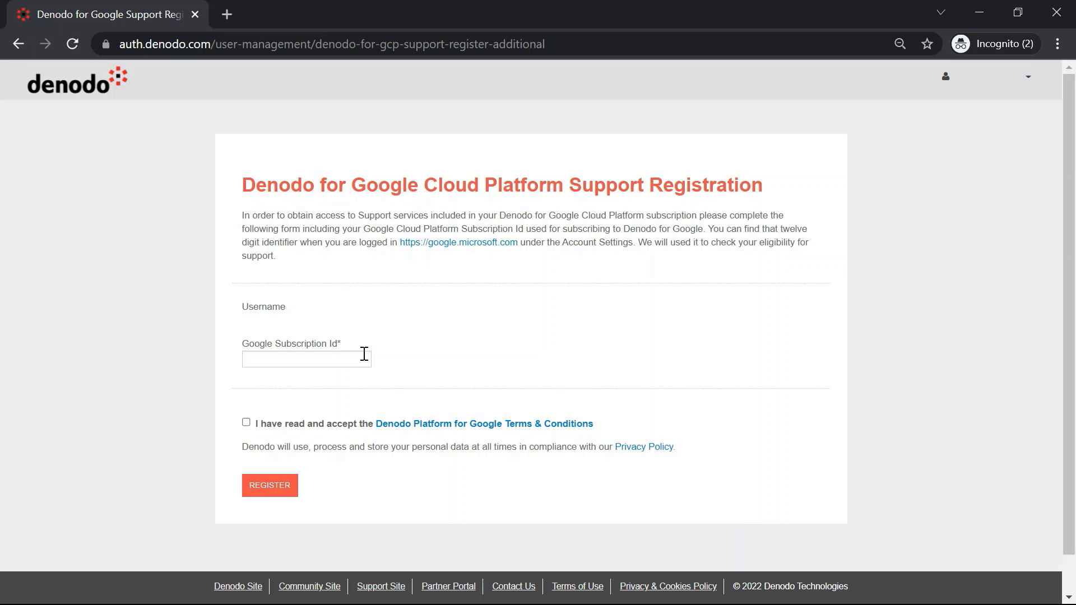
{"action": "left_click", "coordinate": [270, 361]}
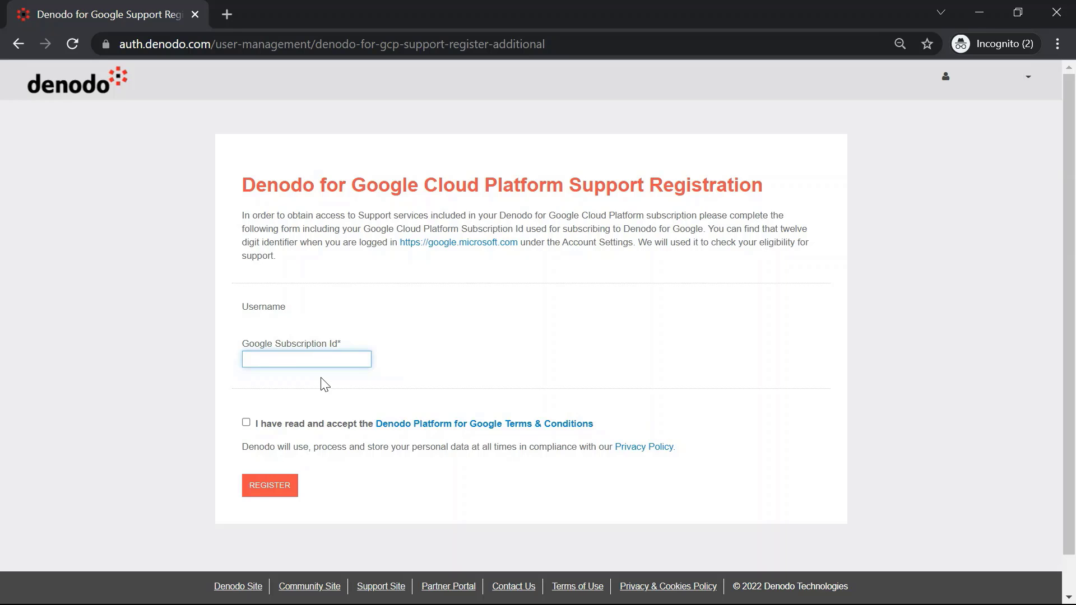
{"action": "left_click", "coordinate": [246, 424]}
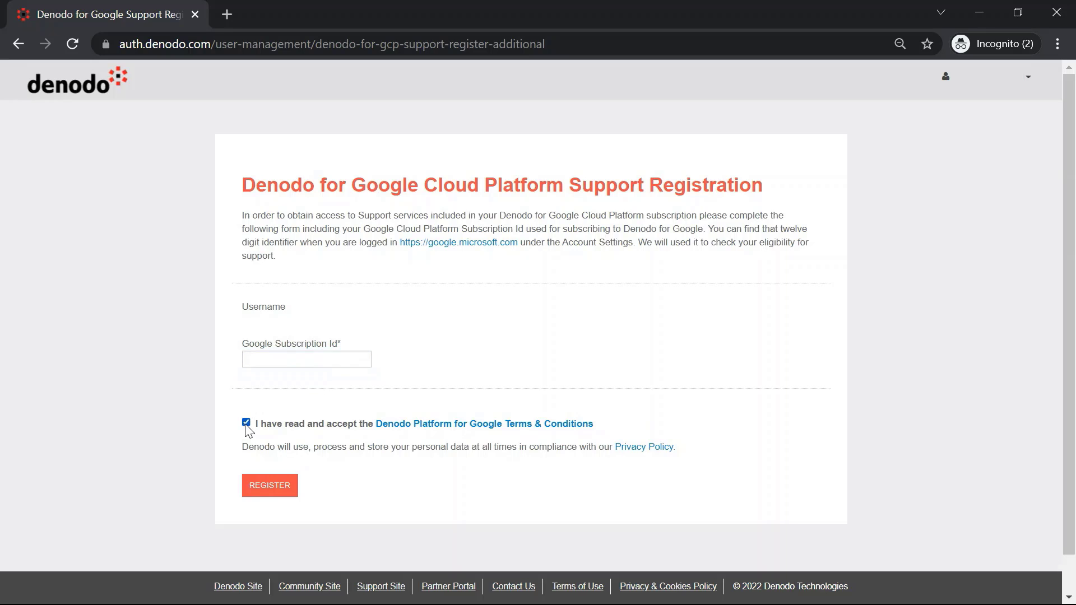
{"action": "left_click", "coordinate": [274, 496]}
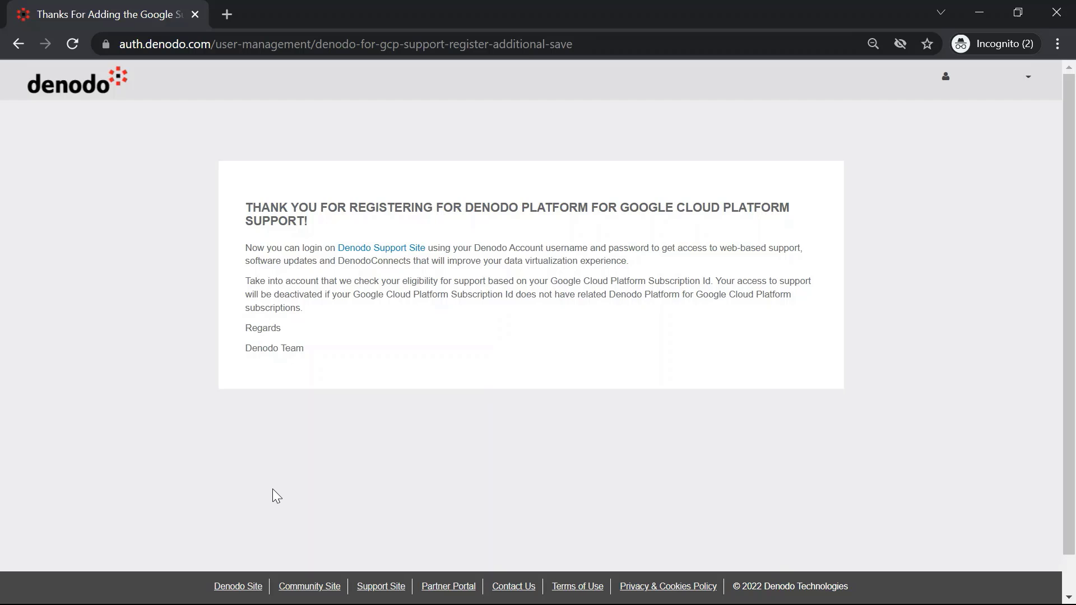
Log in to the Support Site with the saved account credentials
{"action": "key", "text": "ctrl+w"}
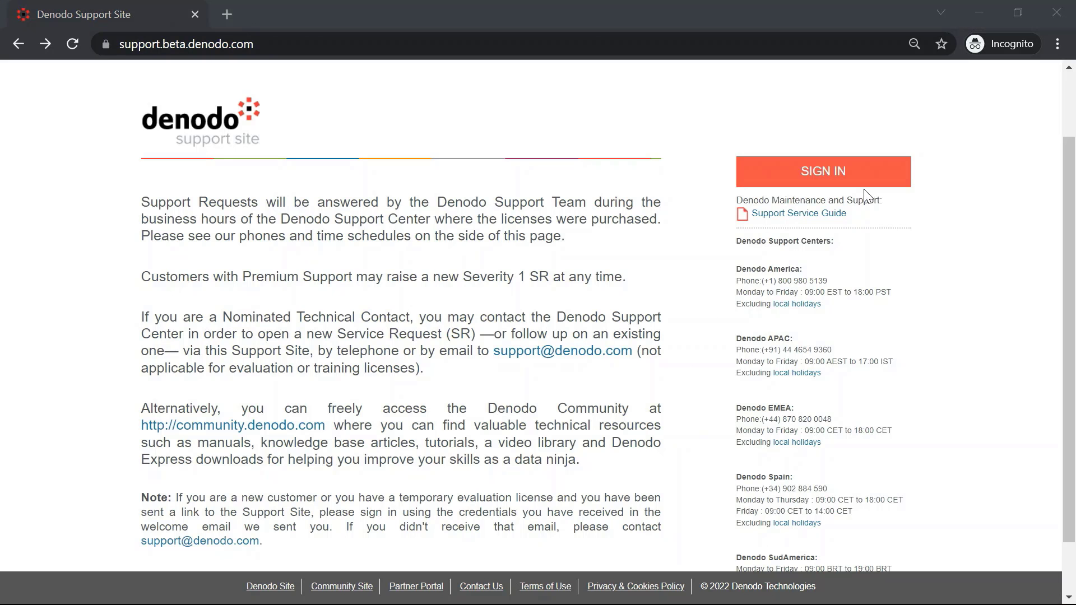
{"action": "left_click", "coordinate": [840, 182]}
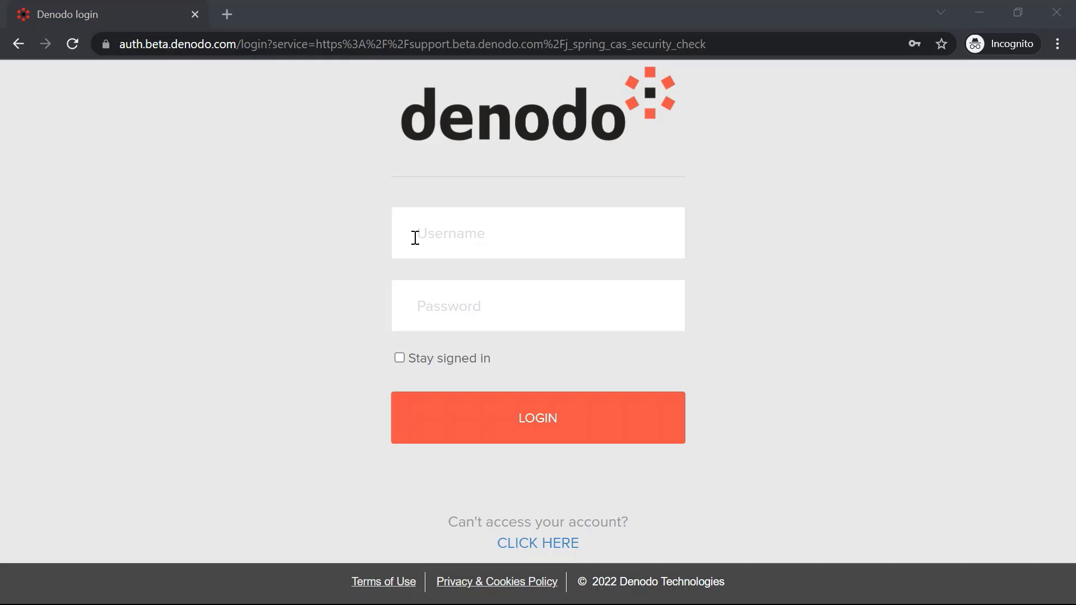
{"action": "left_click", "coordinate": [416, 238]}
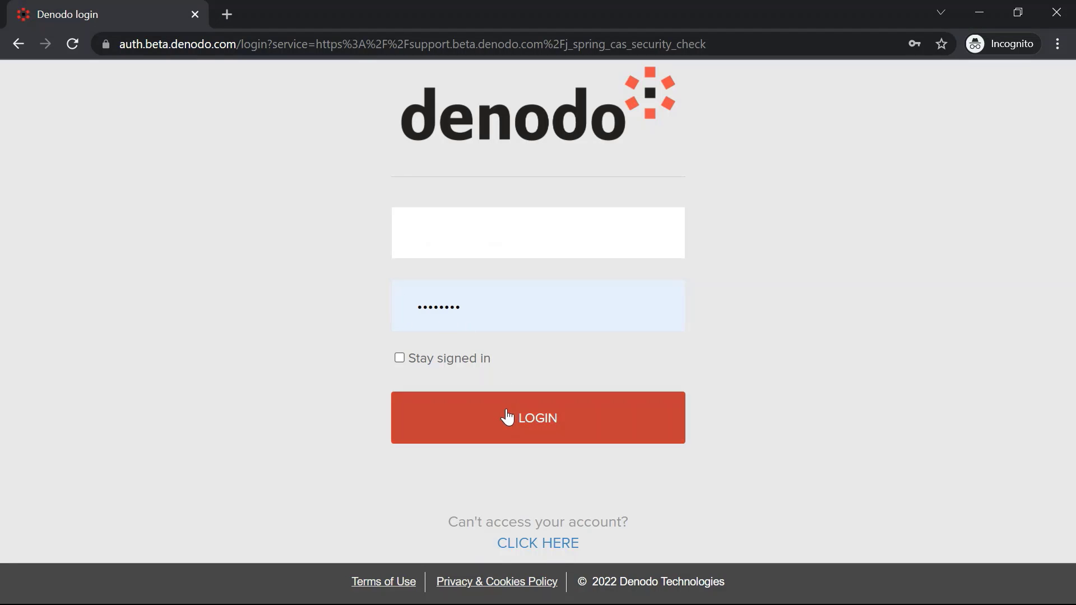
{"action": "left_click", "coordinate": [501, 426]}
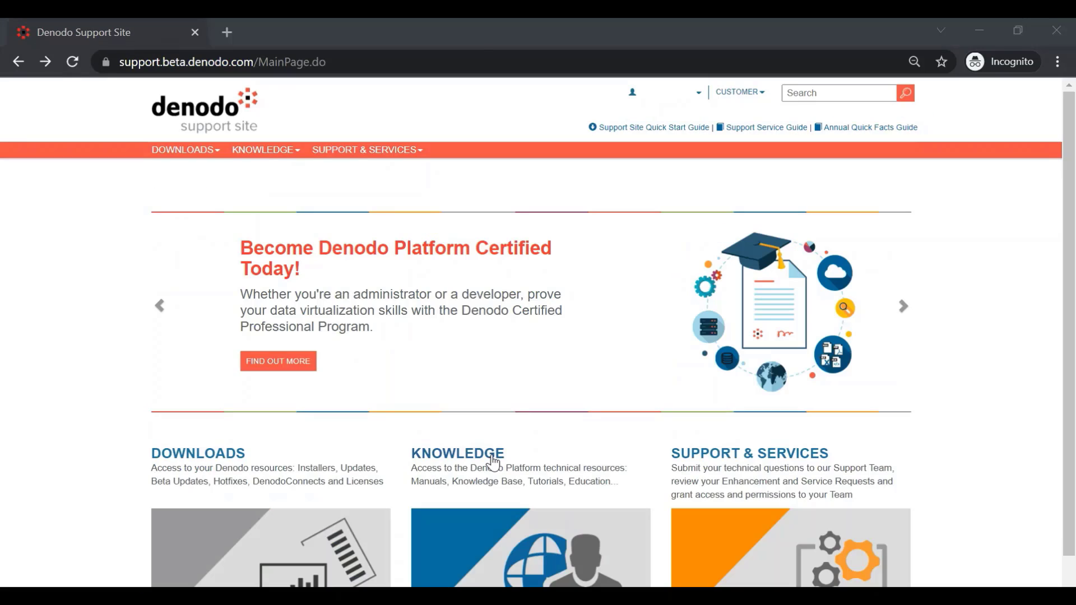
Go to the Support & Services section from the top navigation bar
{"action": "left_click", "coordinate": [491, 459]}
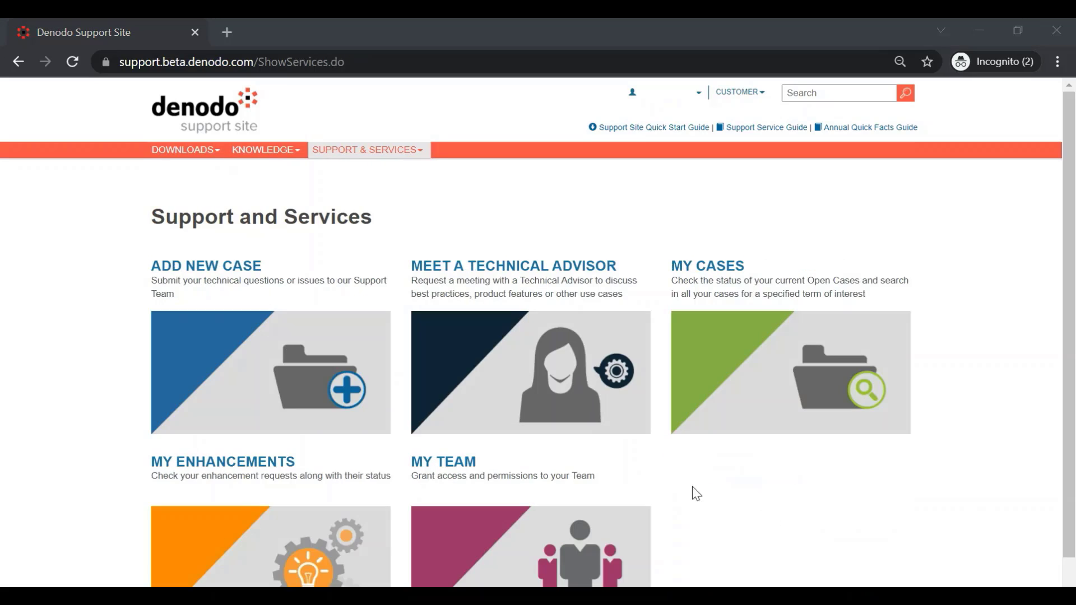
Start a new support case from the Support and Services page
{"action": "left_click", "coordinate": [273, 388]}
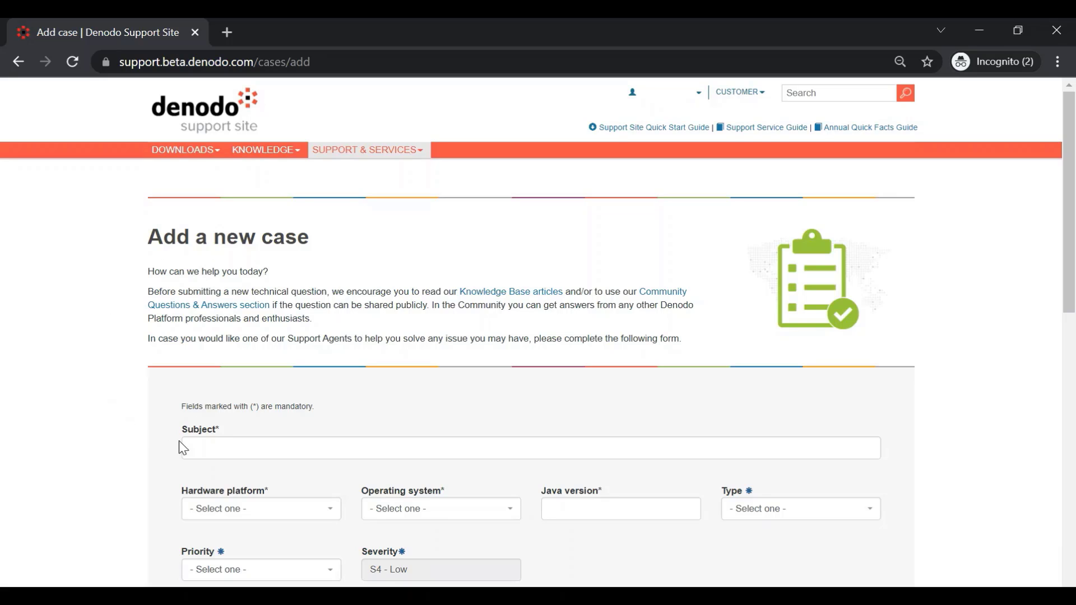
Paste 'How to connect snowflake with the Denodo Platform' as the case subject
{"action": "left_click", "coordinate": [197, 444]}
{"action": "type", "text": "How to connect snowflake with the Denodo Platform"}
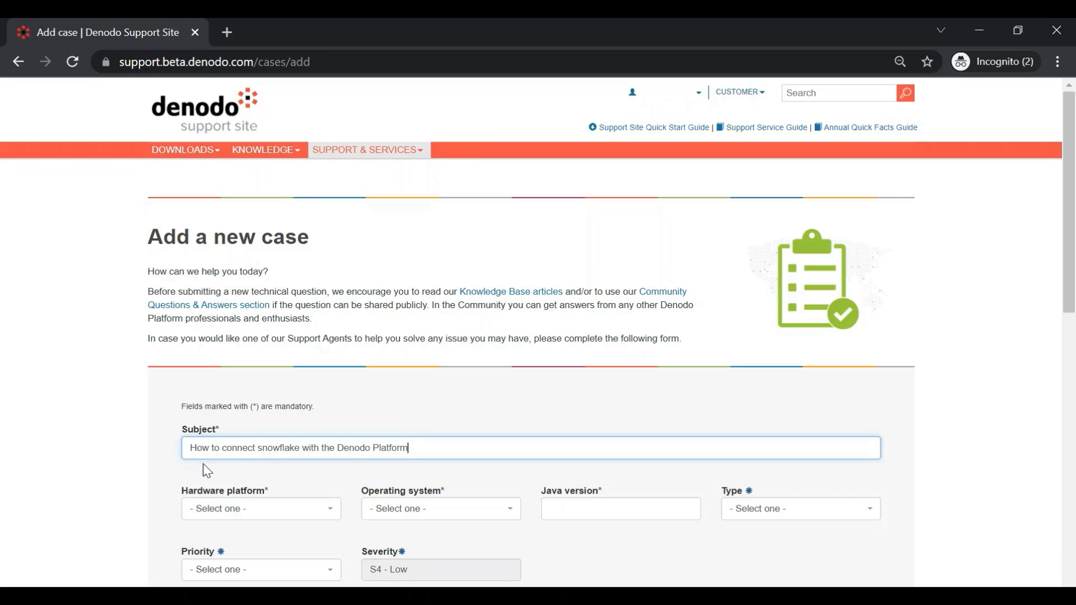
{"action": "scroll", "coordinate": [207, 471], "scroll_direction": "down", "scroll_amount": 2}
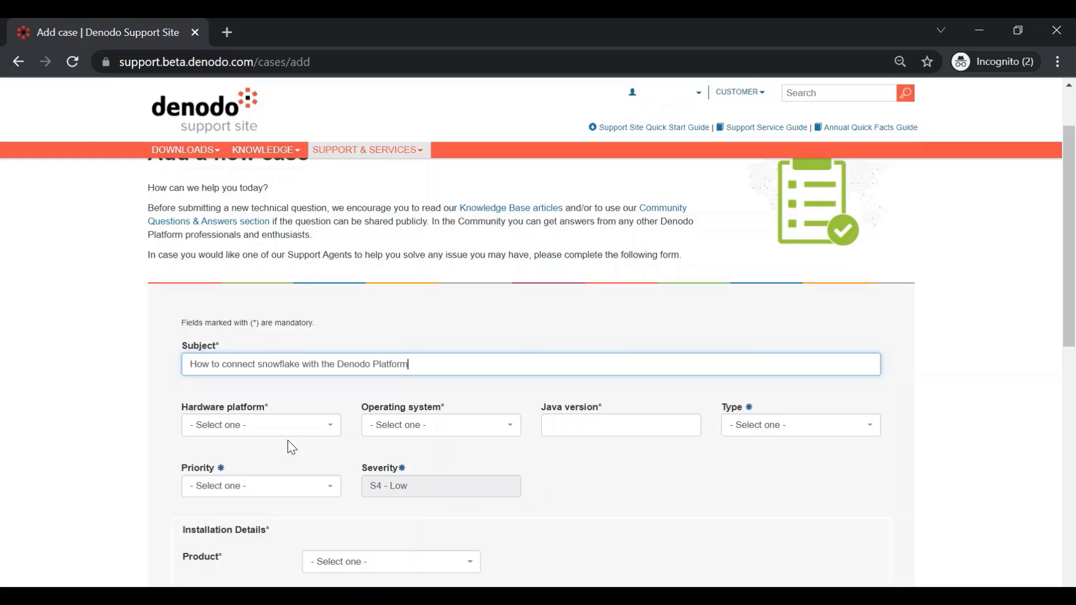
Set hardware platform Intel/AMD, operating system Windows 10, Java version 1.8 and case type Question
{"action": "left_click", "coordinate": [335, 431]}
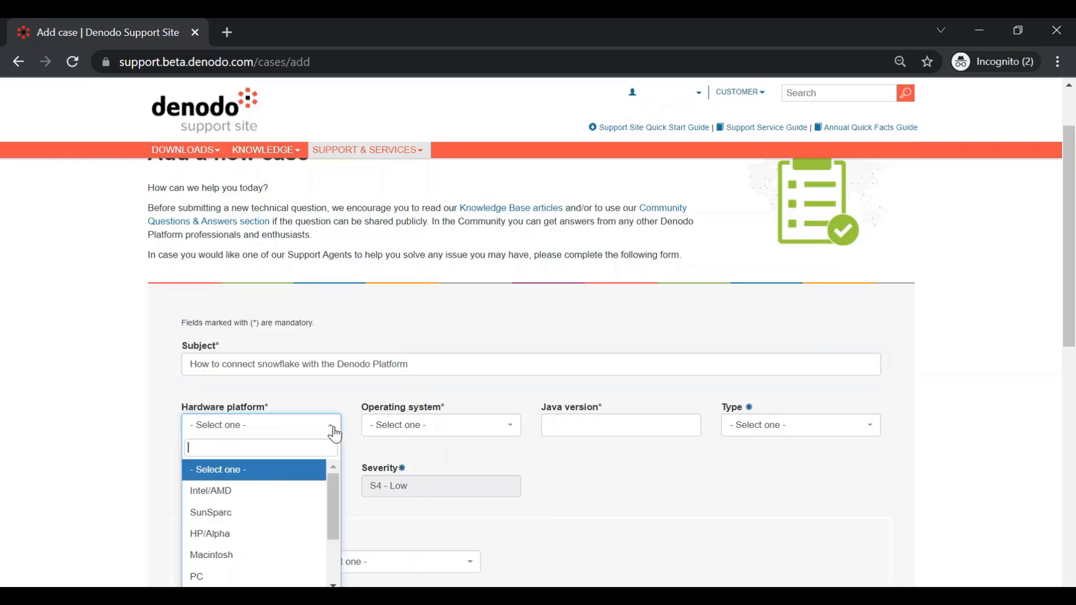
{"action": "left_click", "coordinate": [314, 494]}
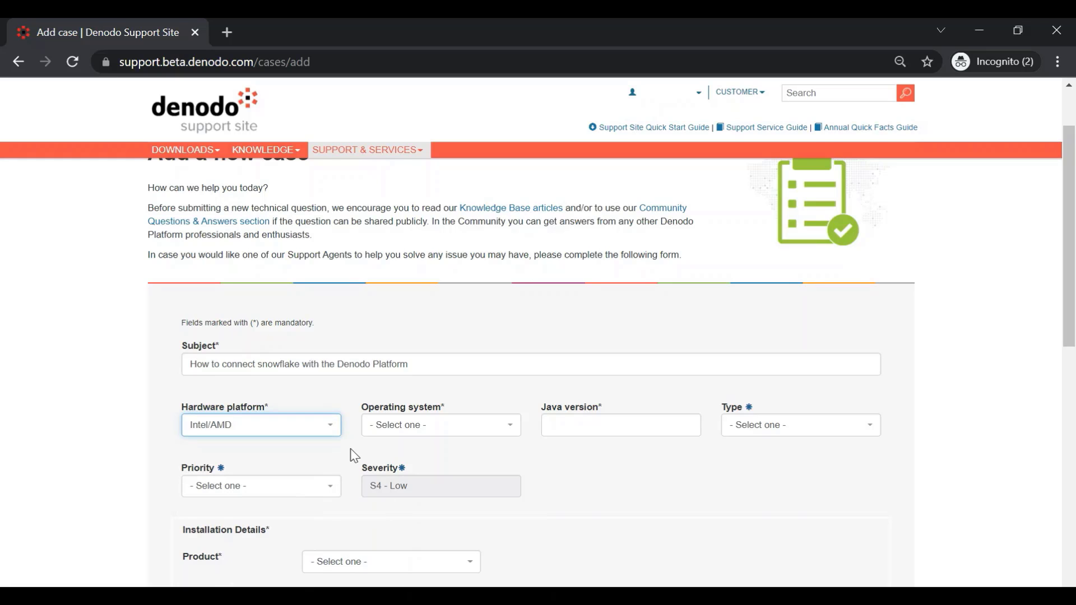
{"action": "left_click", "coordinate": [486, 431]}
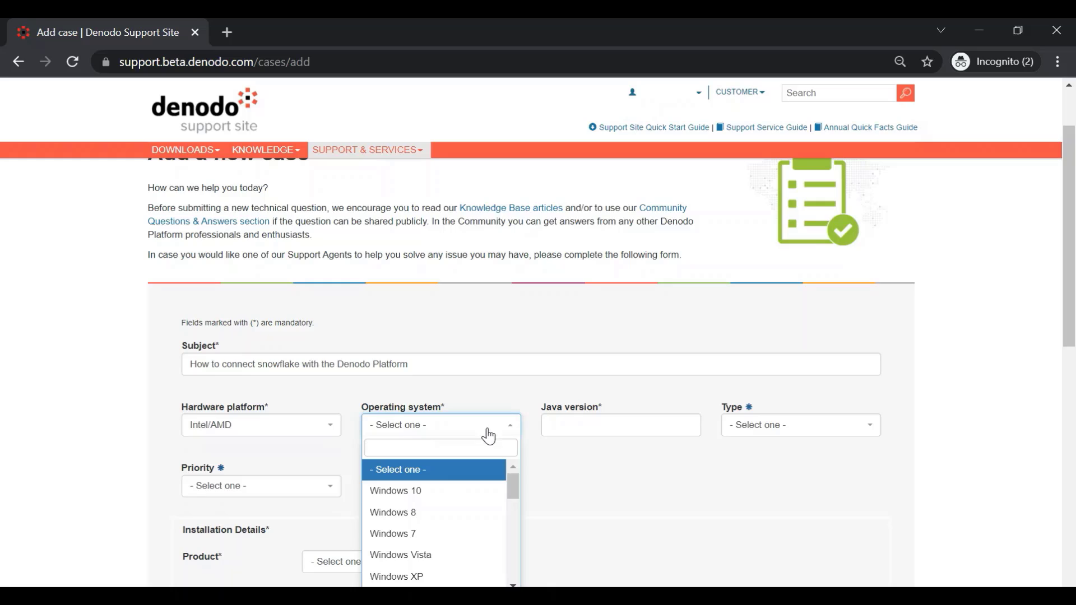
{"action": "left_click", "coordinate": [476, 492]}
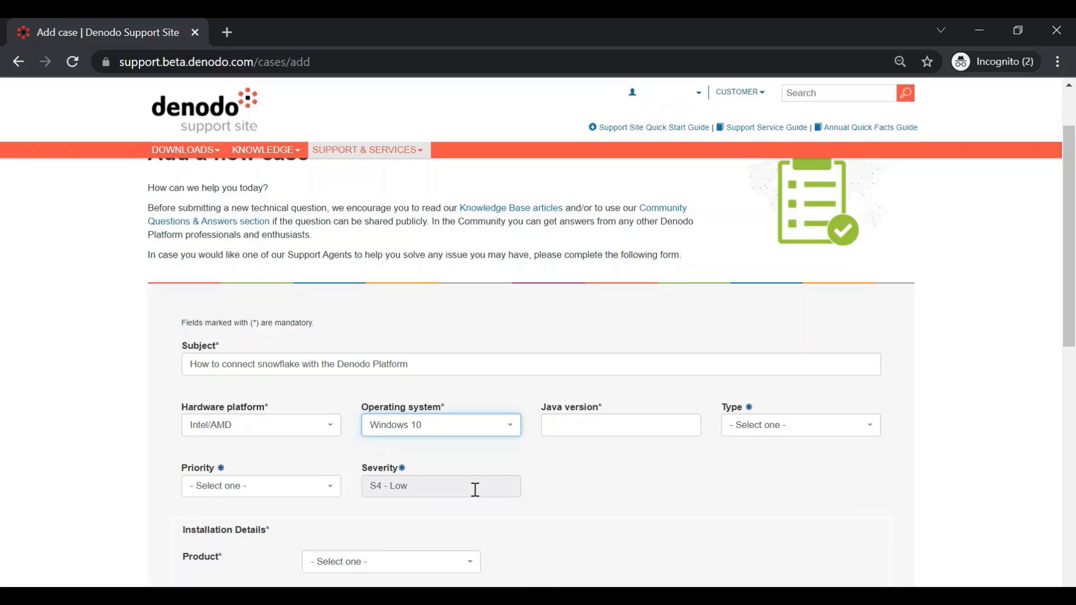
{"action": "left_click", "coordinate": [570, 432]}
{"action": "type", "text": "1.8"}
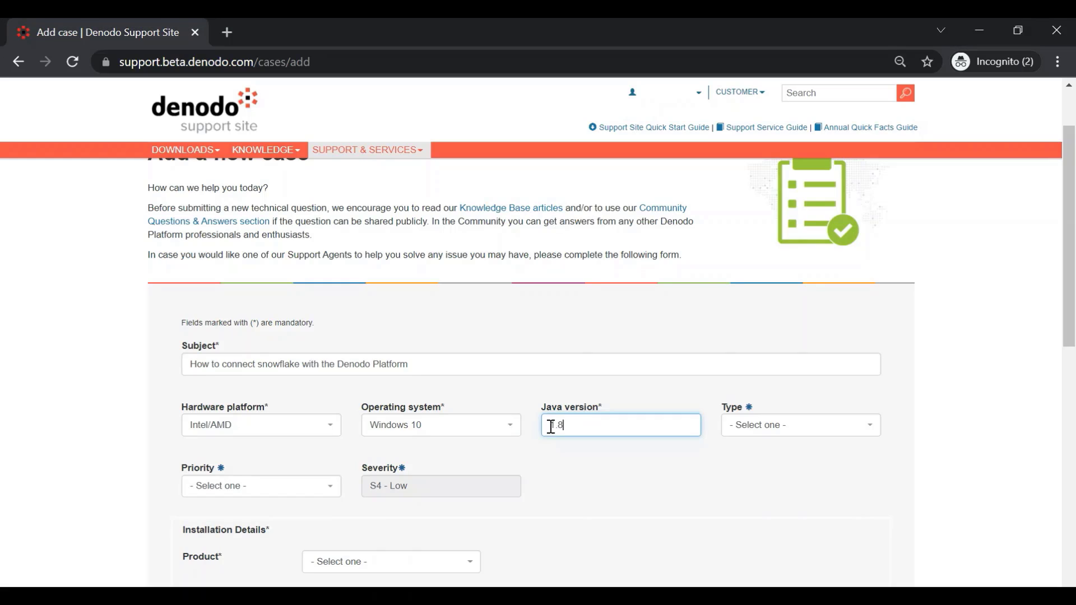
{"action": "left_click", "coordinate": [757, 433]}
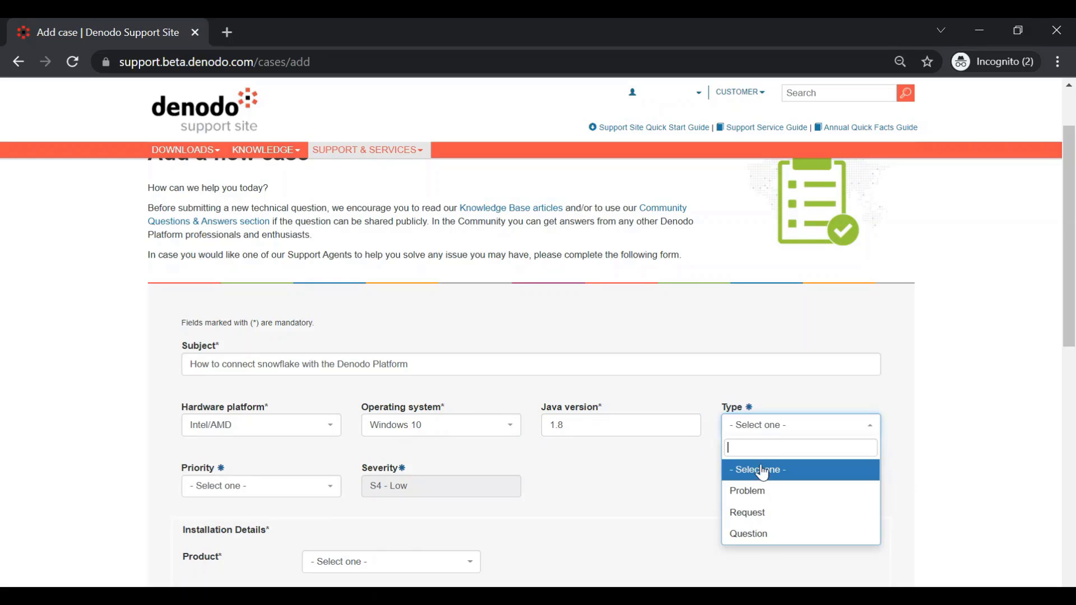
{"action": "left_click", "coordinate": [760, 541]}
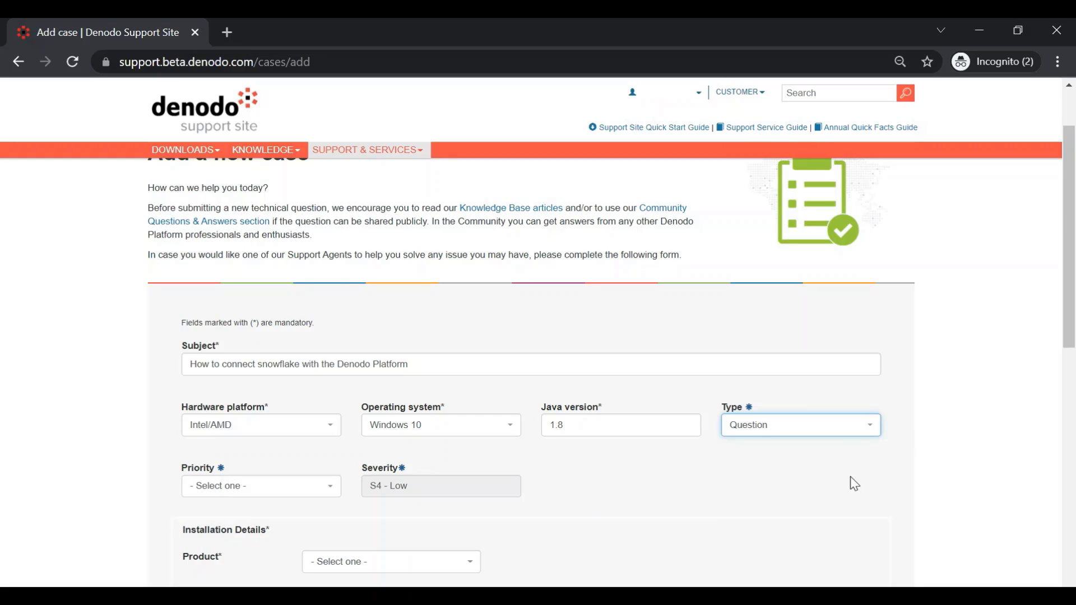
{"action": "scroll", "coordinate": [850, 477], "scroll_direction": "down", "scroll_amount": 2}
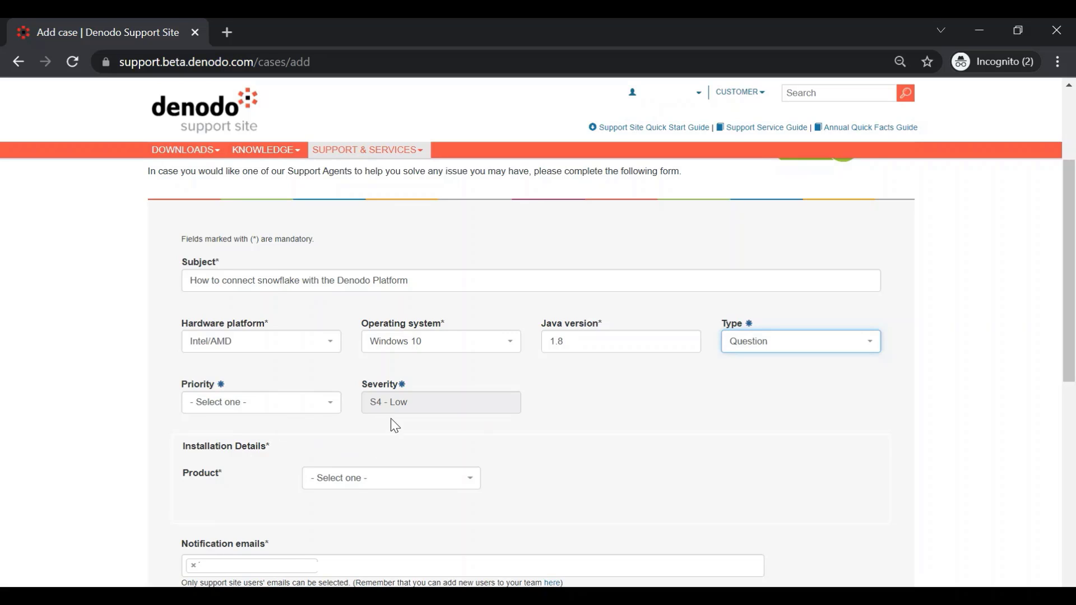
Set the case priority to P1 - High and the product to Denodo 8.0
{"action": "left_click", "coordinate": [303, 414]}
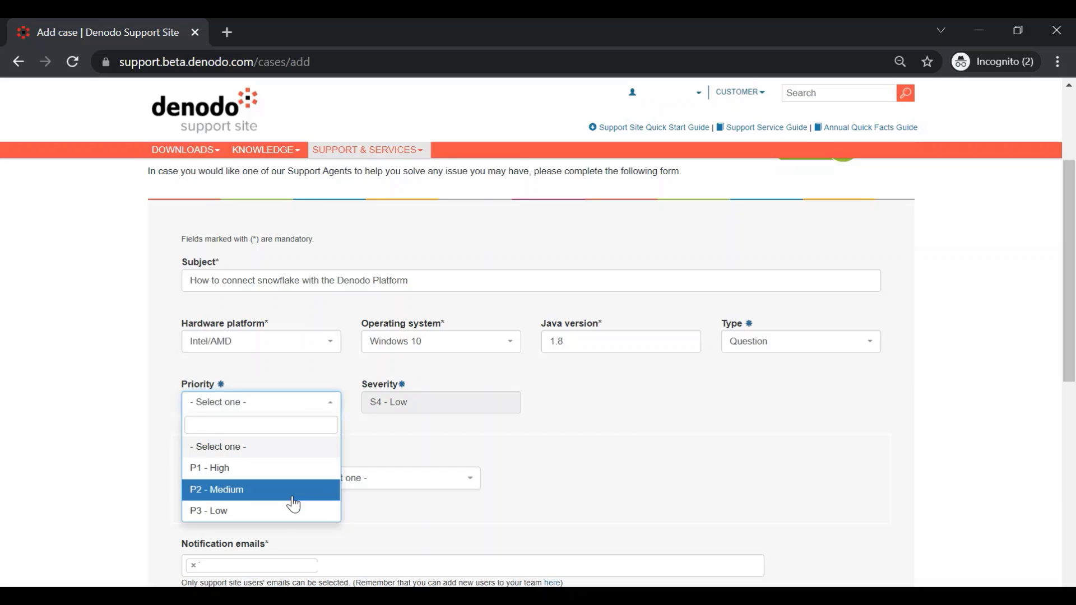
{"action": "left_click", "coordinate": [292, 474]}
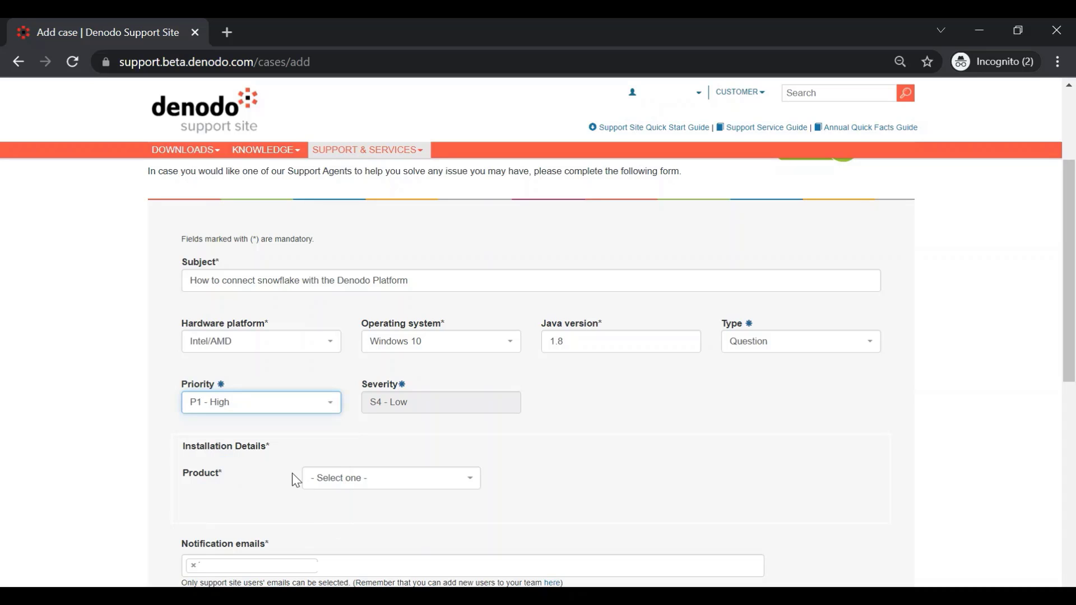
{"action": "left_click", "coordinate": [334, 480]}
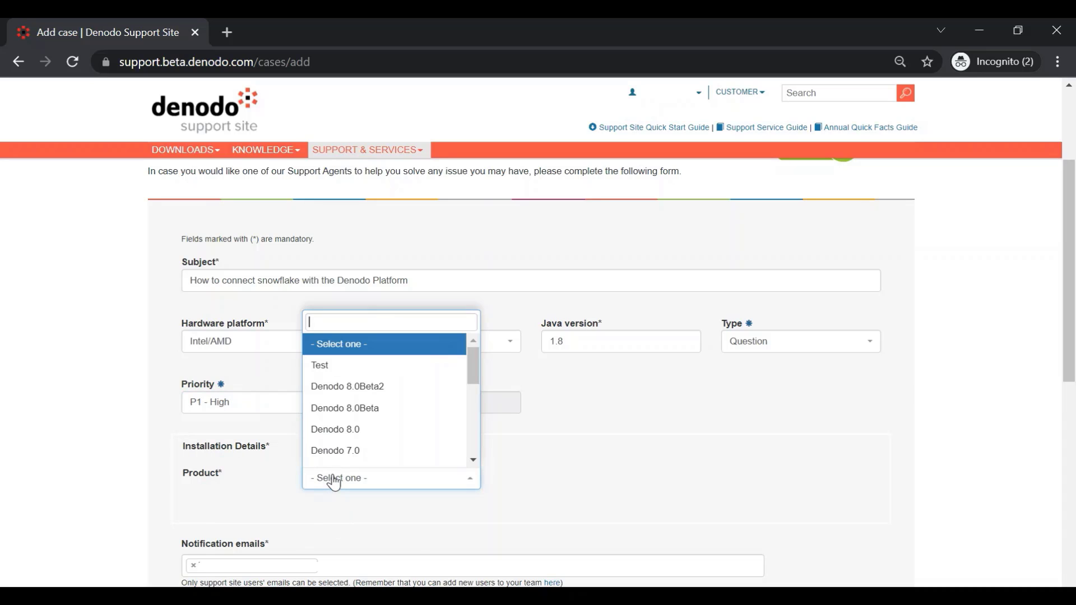
{"action": "left_click", "coordinate": [337, 432]}
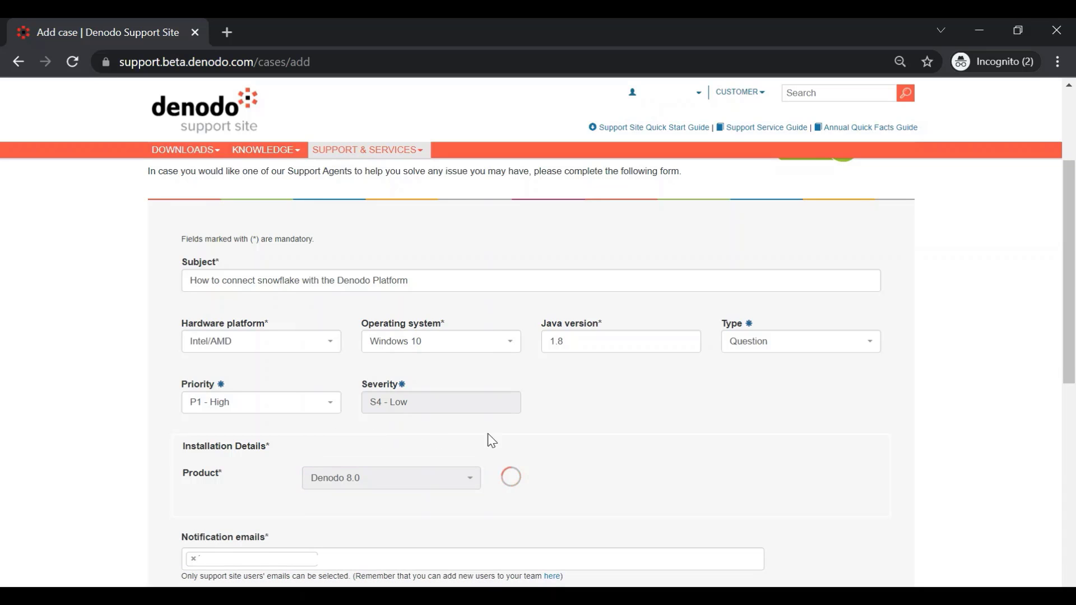
Set the Denodo Server, Solution Manager and Tool update fields all to None
{"action": "scroll", "coordinate": [646, 439], "scroll_direction": "down", "scroll_amount": 3}
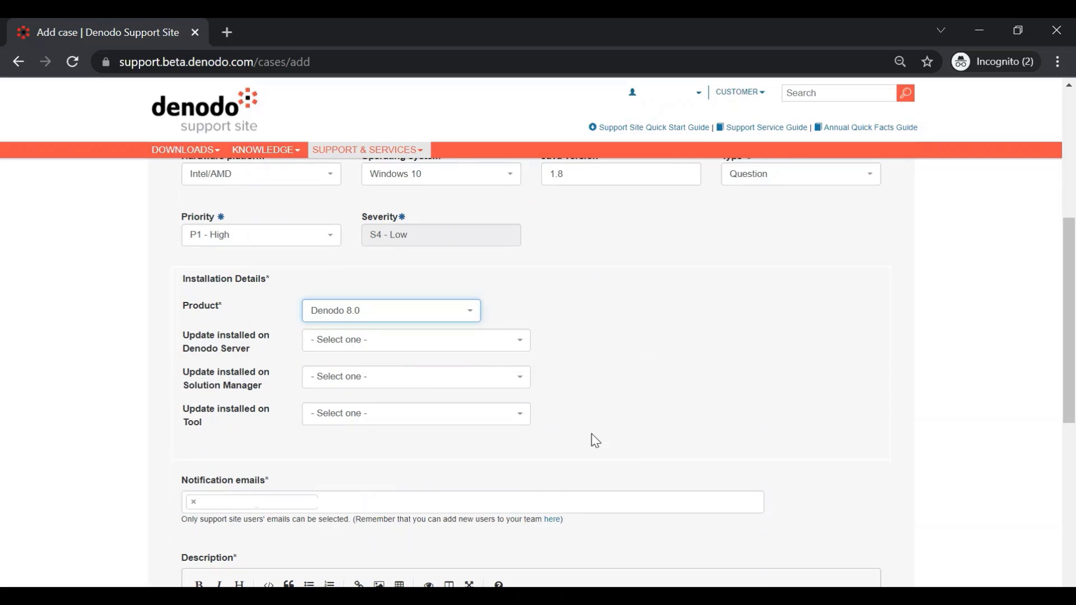
{"action": "left_click", "coordinate": [471, 343]}
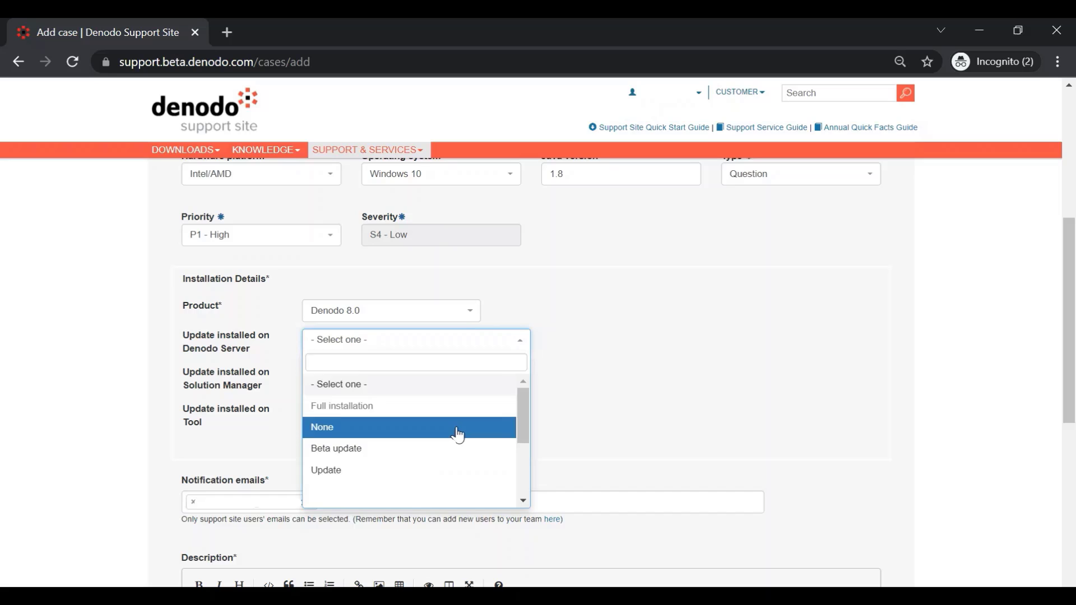
{"action": "left_click", "coordinate": [456, 427]}
{"action": "left_click", "coordinate": [458, 378]}
{"action": "left_click", "coordinate": [457, 443]}
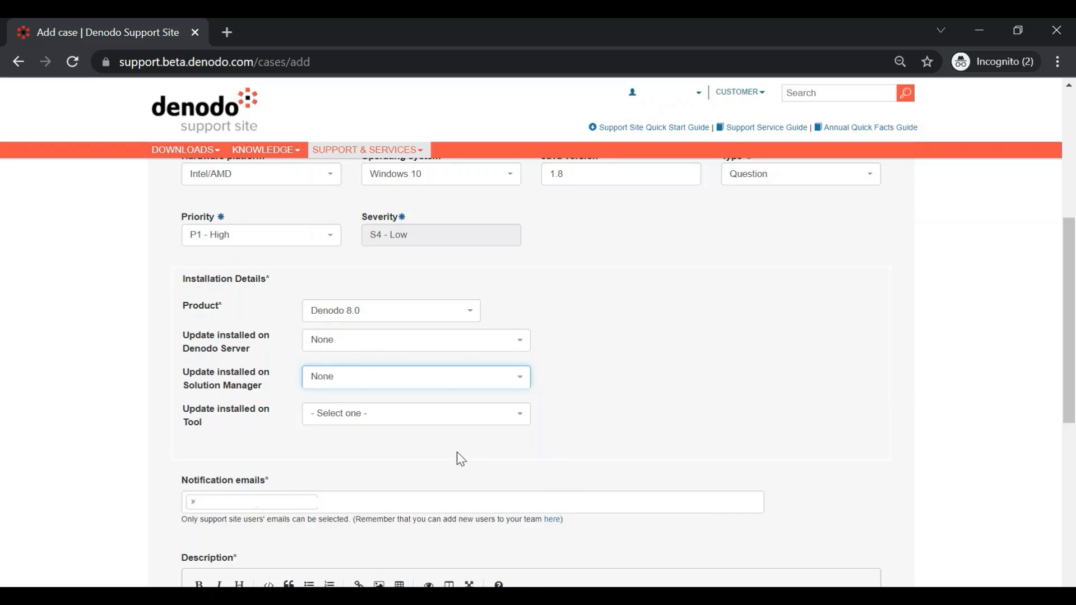
{"action": "left_click", "coordinate": [456, 412]}
{"action": "left_click", "coordinate": [458, 481]}
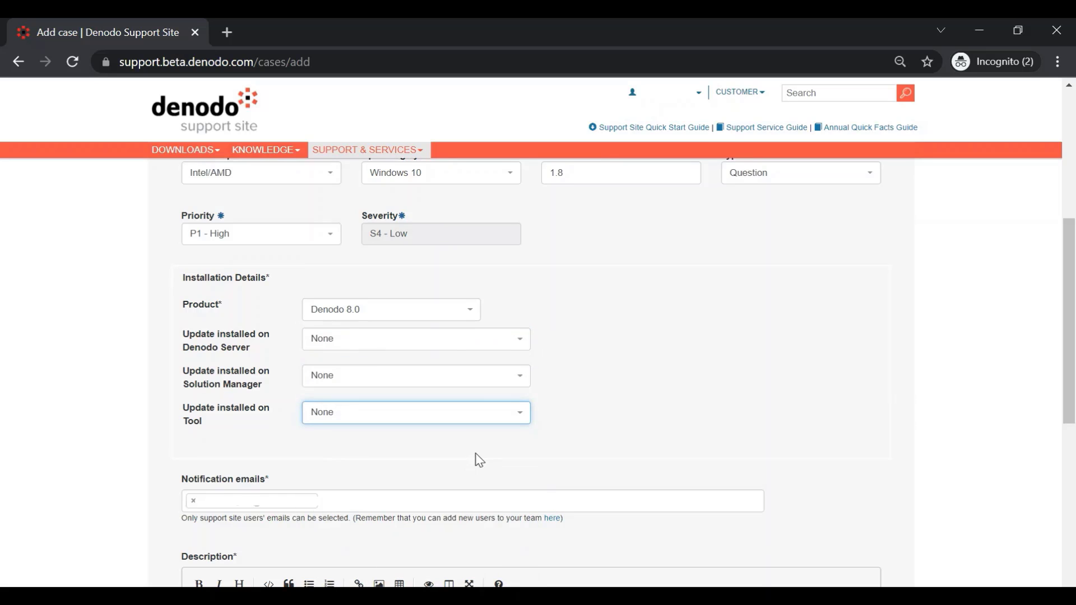
{"action": "scroll", "coordinate": [476, 460], "scroll_direction": "down", "scroll_amount": 1}
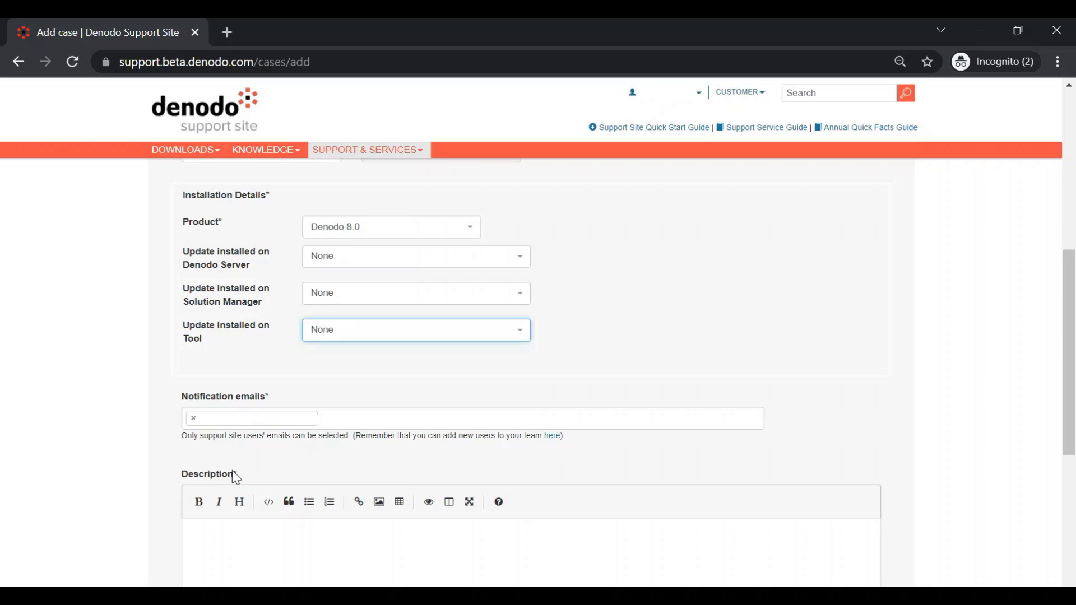
Paste 'How to connect snowflake with the Denodo Platform' into the case Description
{"action": "scroll", "coordinate": [311, 462], "scroll_direction": "down", "scroll_amount": 2}
{"action": "left_click", "coordinate": [311, 461]}
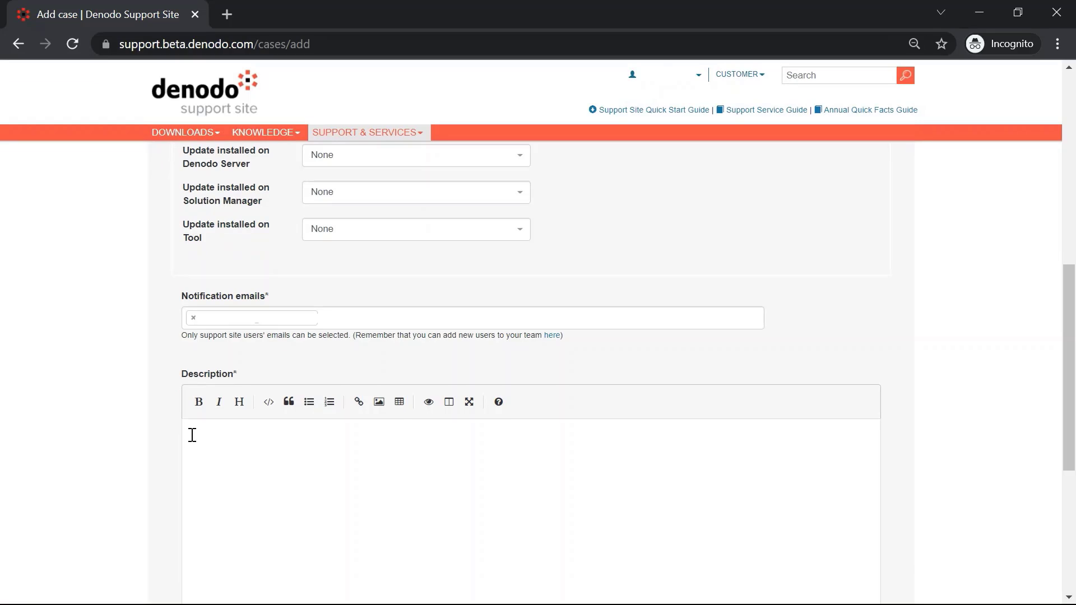
{"action": "type", "text": "How to connect snowflake with the Denodo Platform"}
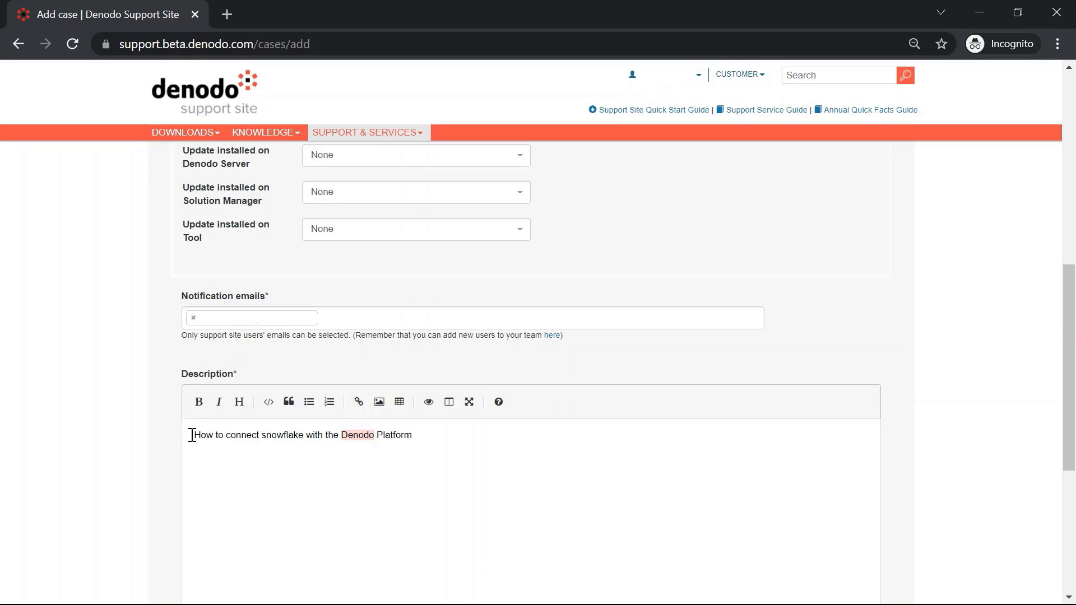
{"action": "scroll", "coordinate": [444, 445], "scroll_direction": "down", "scroll_amount": 5}
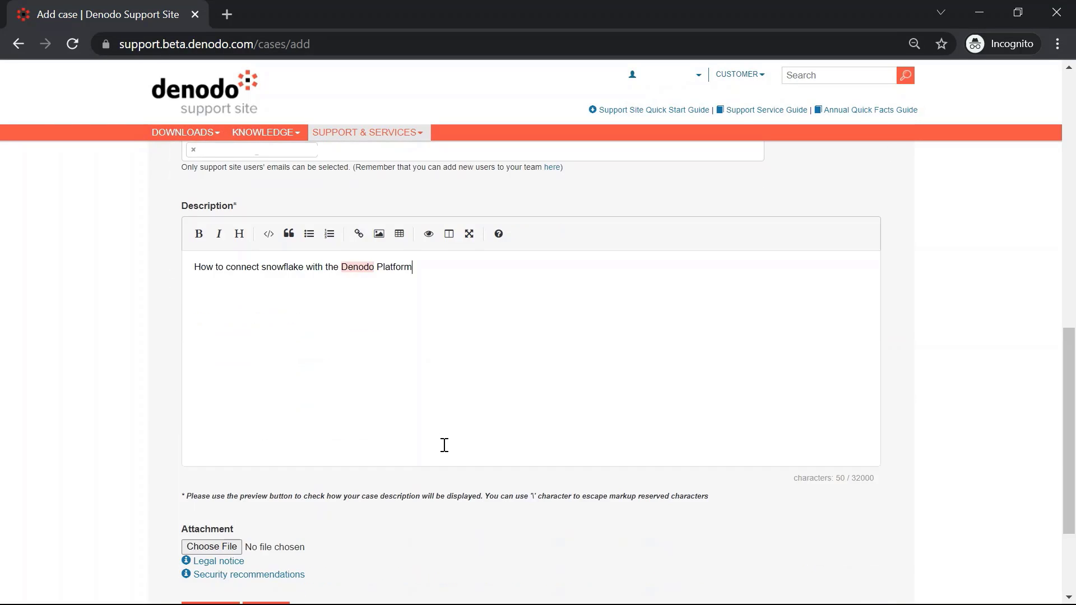